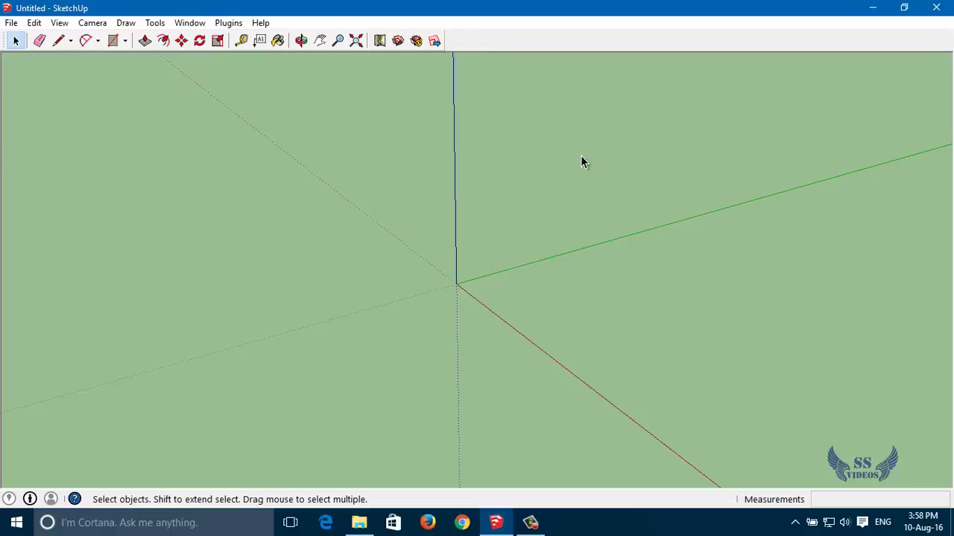
Turn on the Large Tool Set toolbar from the View > Toolbars list
left_click(59, 23)
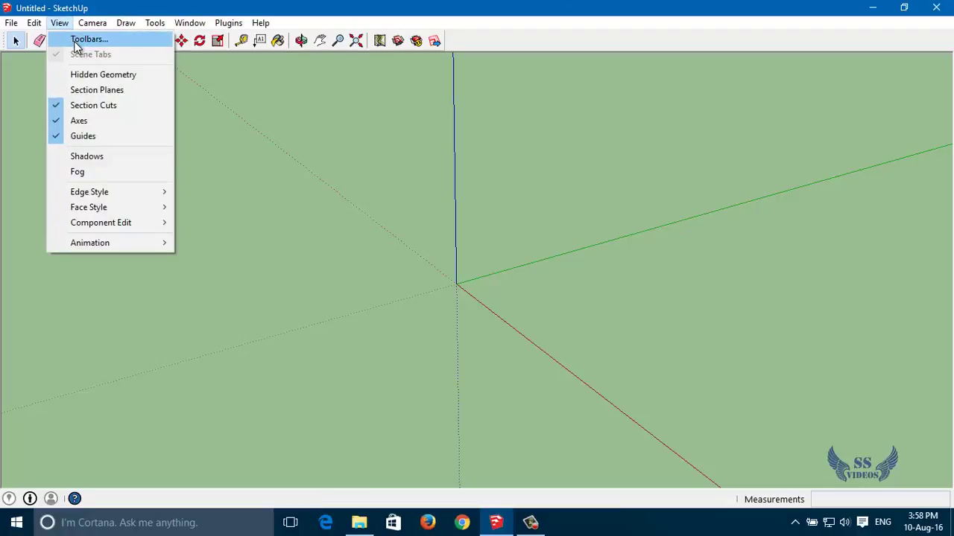
left_click(76, 41)
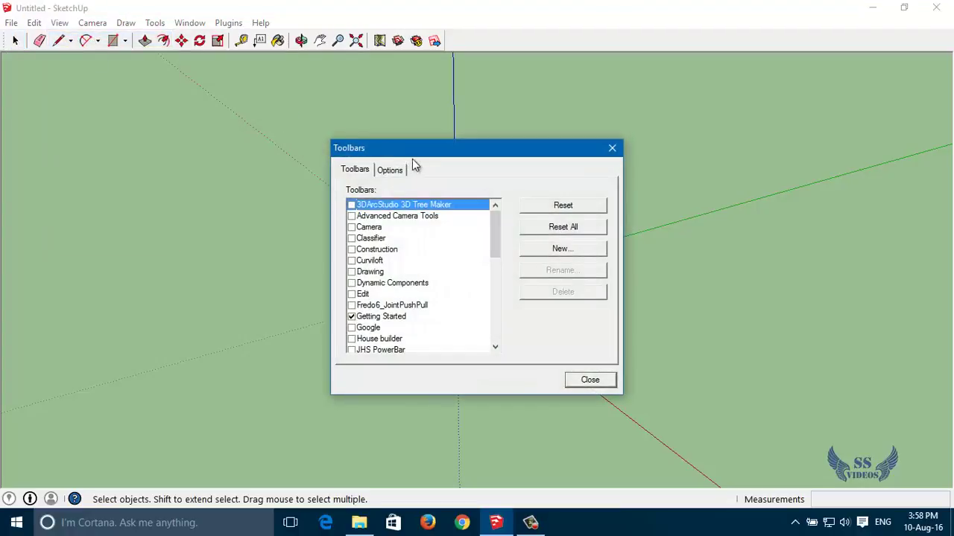
left_click_drag(412, 153, 363, 119)
left_click_drag(423, 168, 423, 190)
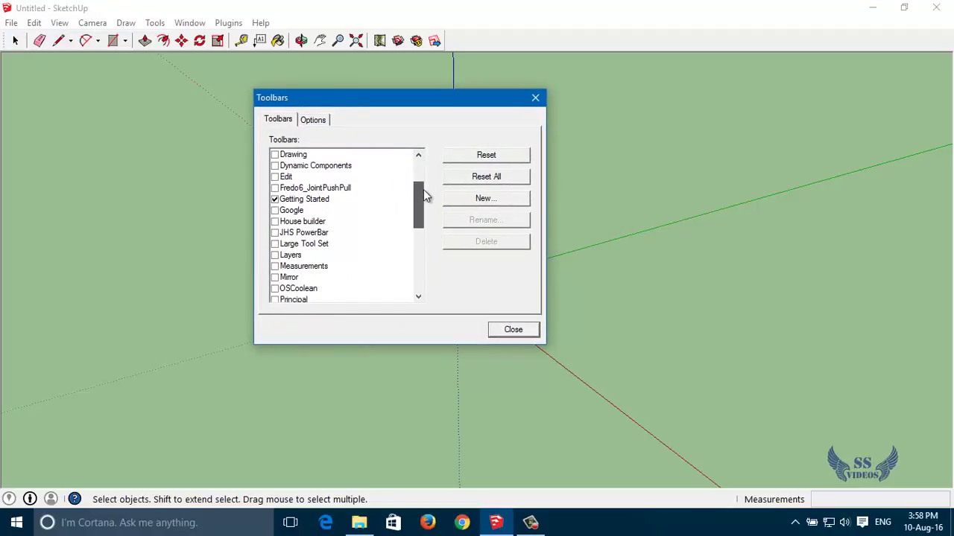
left_click(275, 245)
left_click(507, 333)
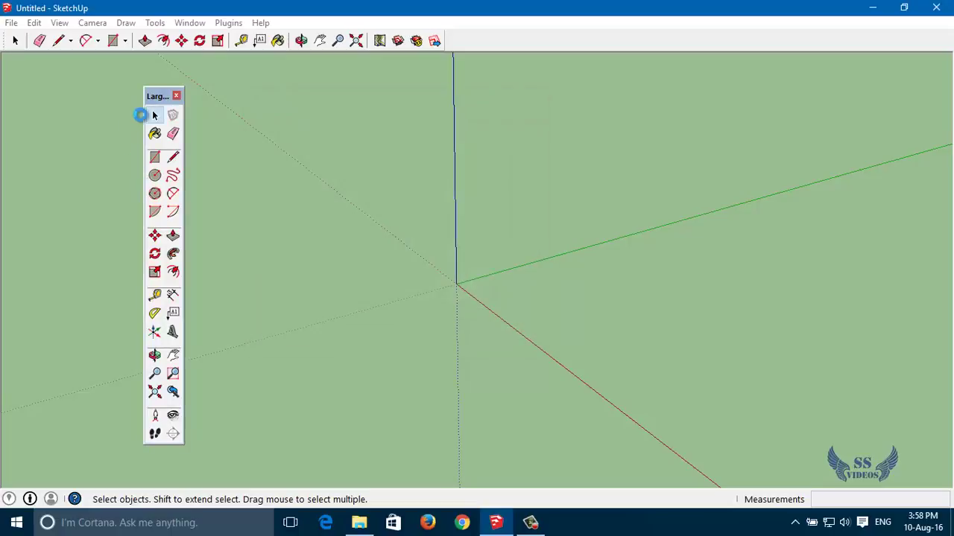
Dock the Large Tool Set at the left edge and activate the Rectangle tool
mouse_move(157, 96)
left_mouse_down()
mouse_move(58, 96)
mouse_move(6, 67)
mouse_move(17, 43)
left_mouse_up()
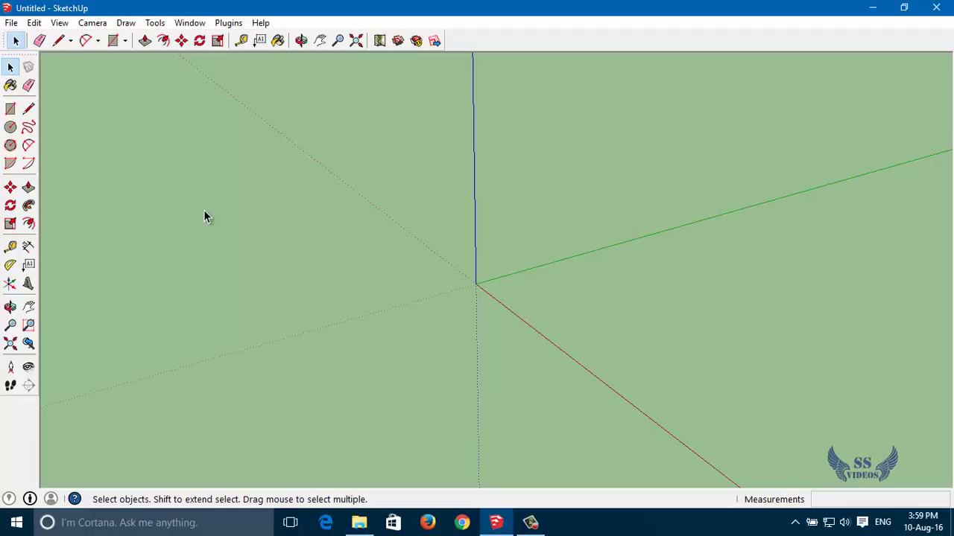
left_click(111, 44)
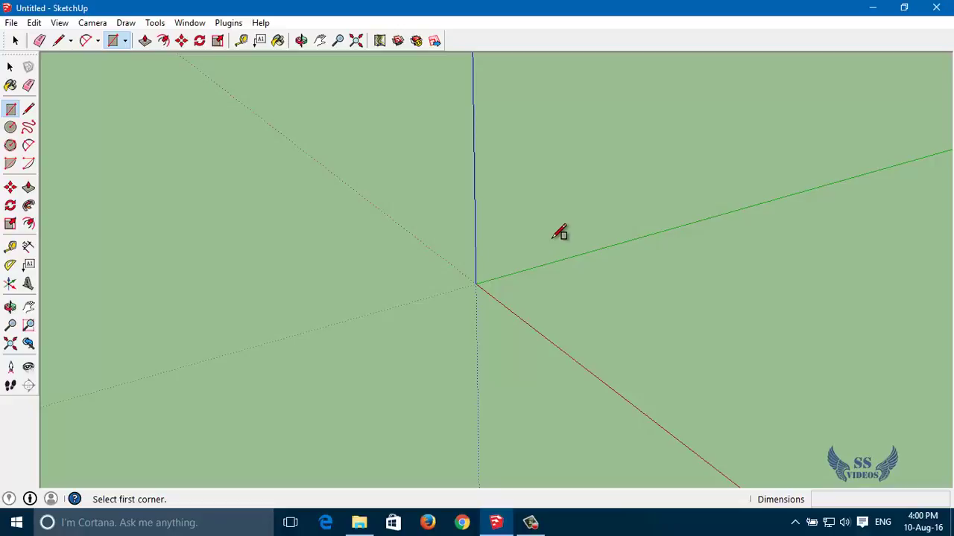
Orbit to a steeper downward view of the origin, then return to the Rectangle tool
key("space")
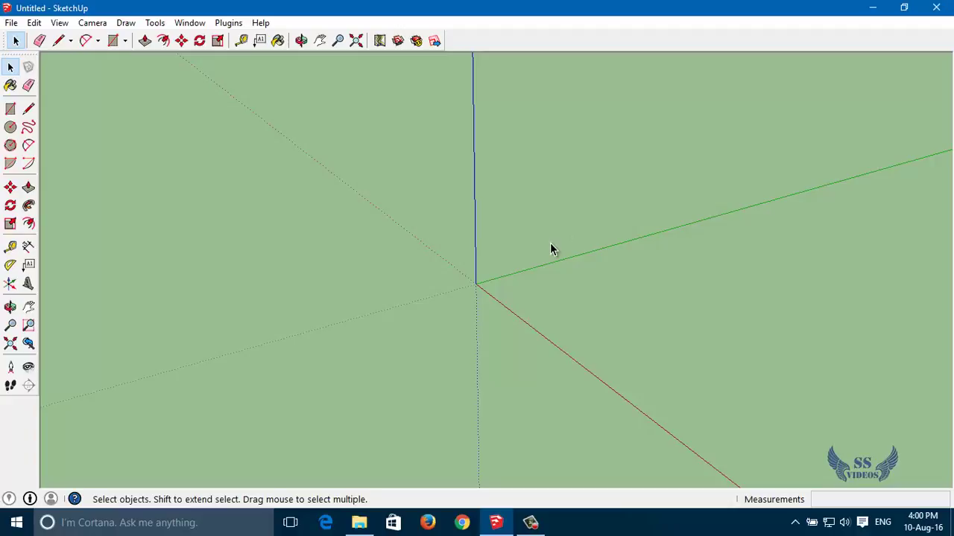
key("o")
mouse_move(411, 328)
left_mouse_down()
mouse_move(506, 362)
mouse_move(321, 290)
mouse_move(366, 305)
left_mouse_up()
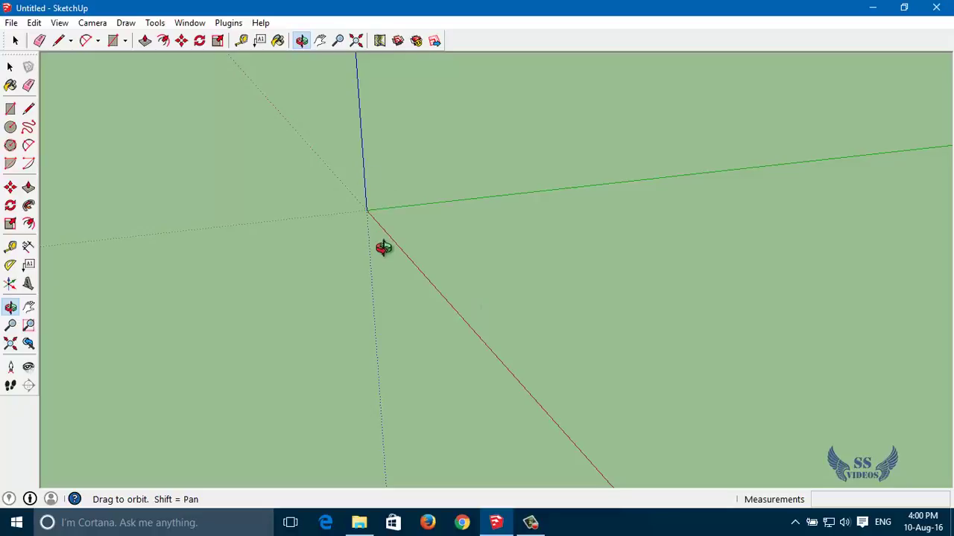
key("r")
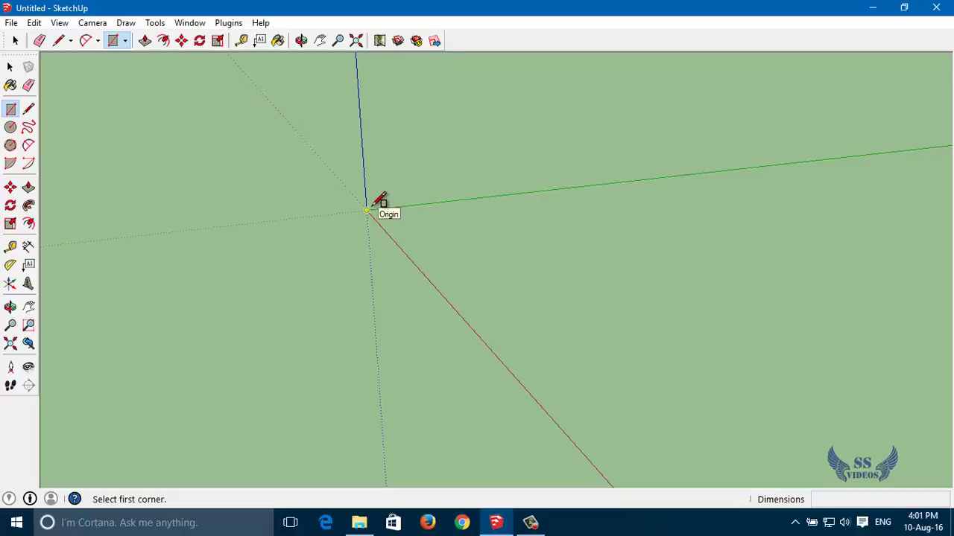
Draw a 16' 10 9/16" by 9' 6 3/16" rectangle from the origin and orbit to inspect it
left_click(365, 210)
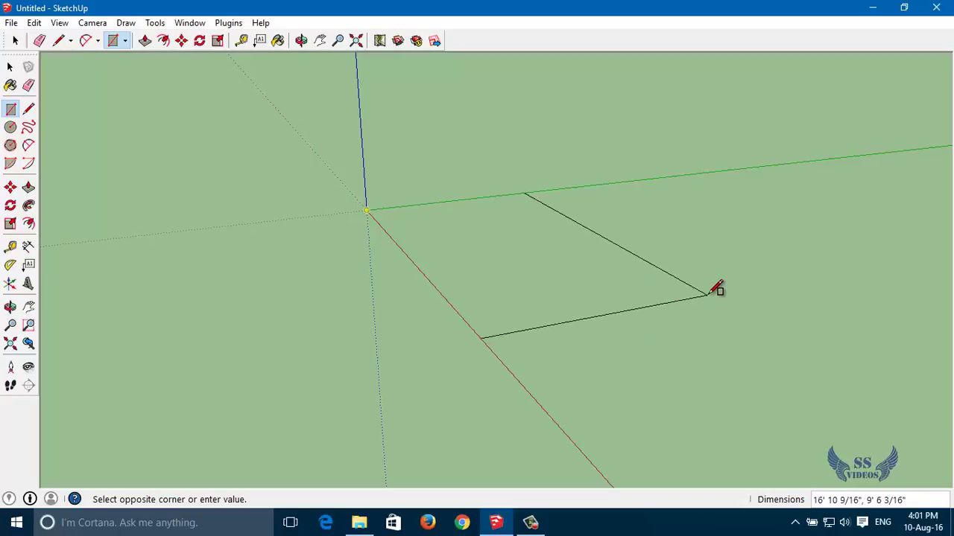
left_click(708, 294)
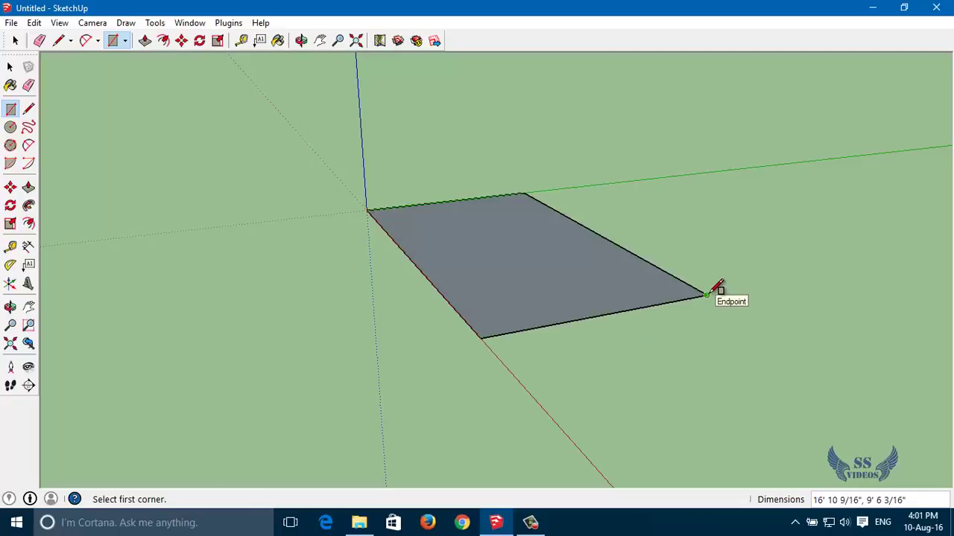
key("o")
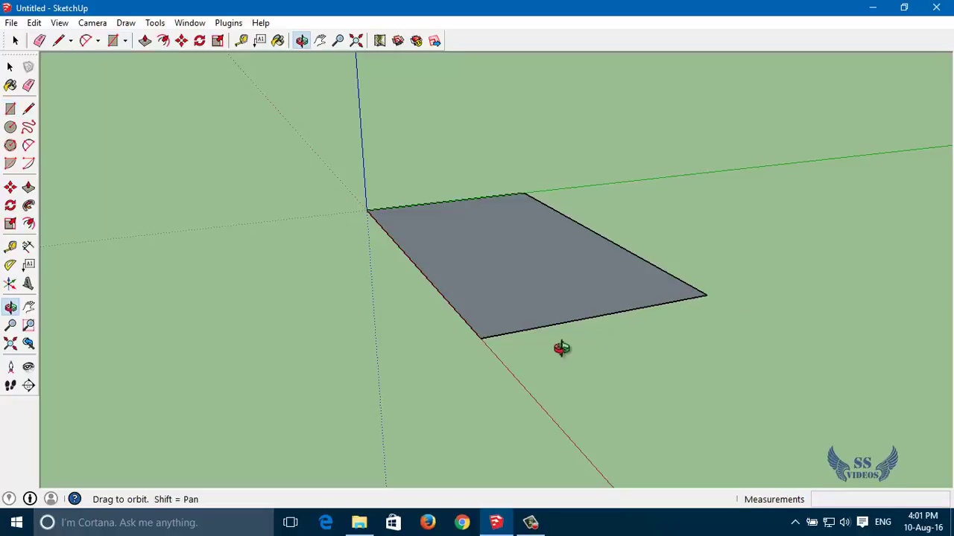
mouse_move(471, 349)
left_mouse_down()
mouse_move(551, 410)
mouse_move(692, 458)
mouse_move(668, 468)
mouse_move(636, 406)
mouse_move(271, 370)
mouse_move(4, 394)
mouse_move(389, 475)
mouse_move(660, 496)
mouse_move(339, 444)
mouse_move(81, 430)
mouse_move(221, 445)
mouse_move(260, 405)
mouse_move(63, 348)
mouse_move(336, 494)
mouse_move(392, 485)
mouse_move(70, 211)
left_mouse_up()
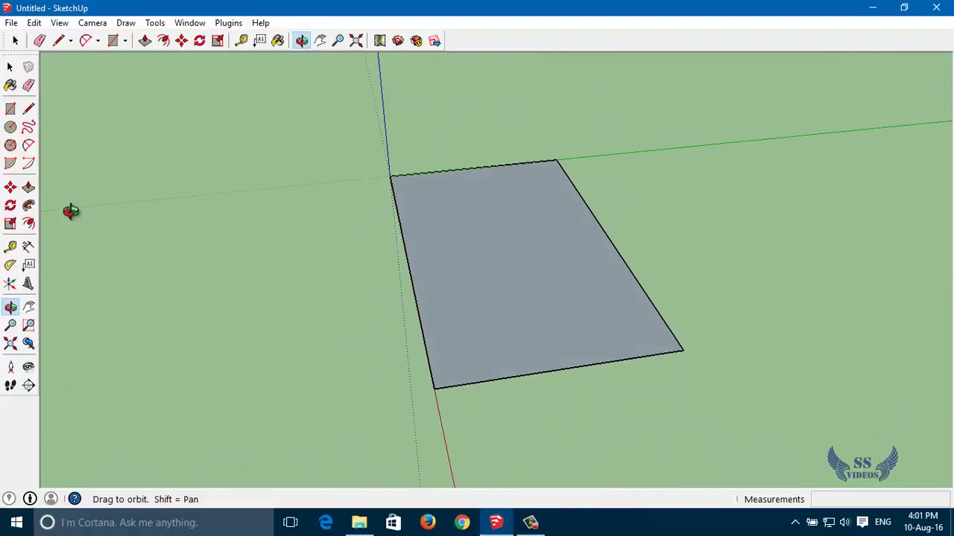
key("r")
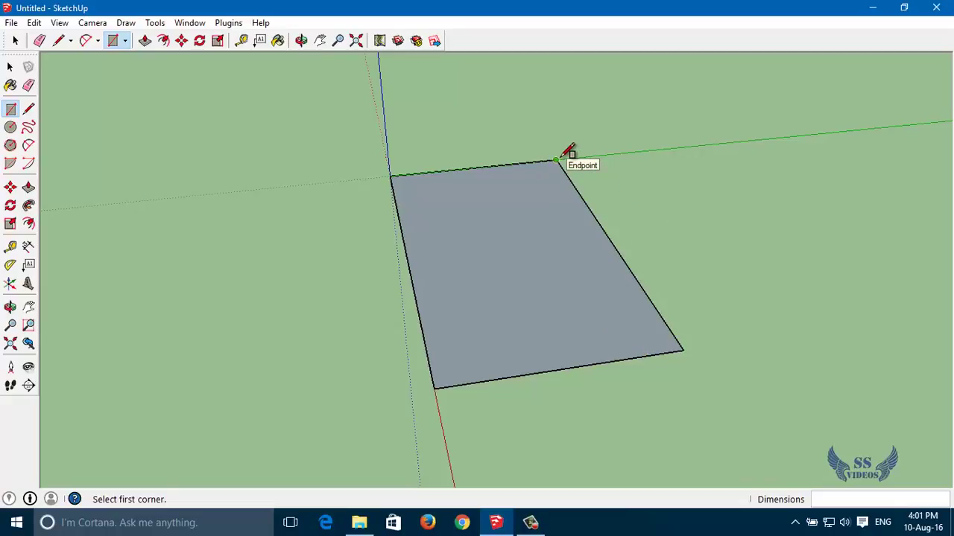
Draw small rectangles off the first face's far corner, side edge and front edge
left_click(556, 160)
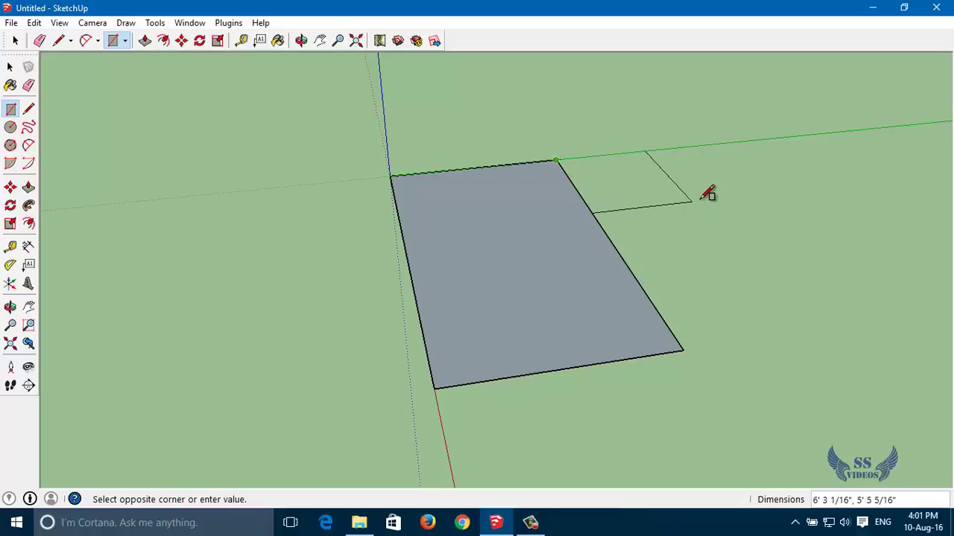
left_click(724, 193)
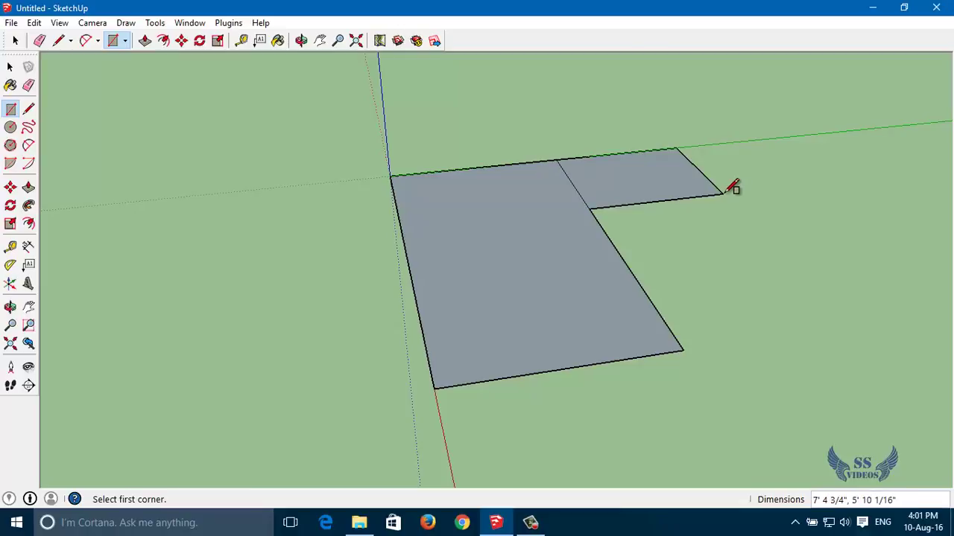
left_click(635, 278)
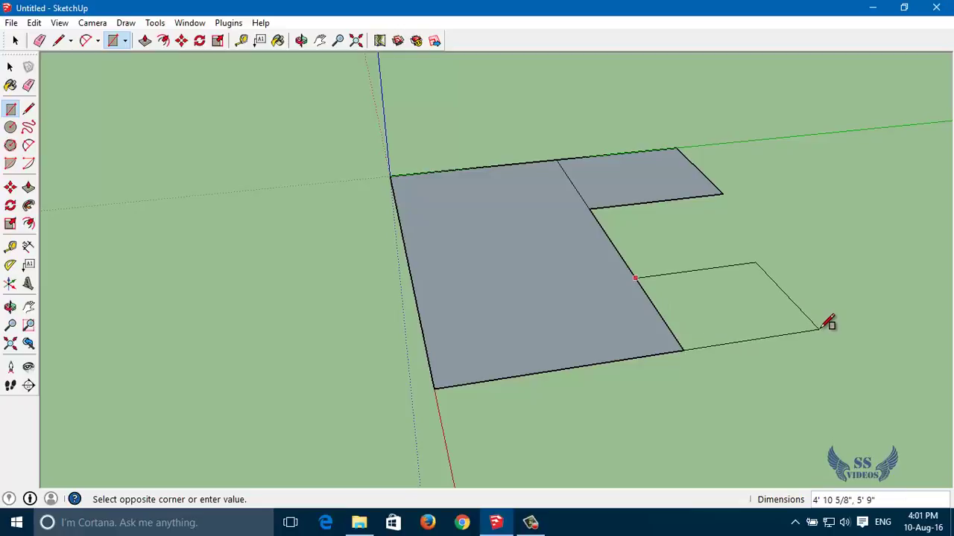
left_click(817, 326)
left_click(590, 365)
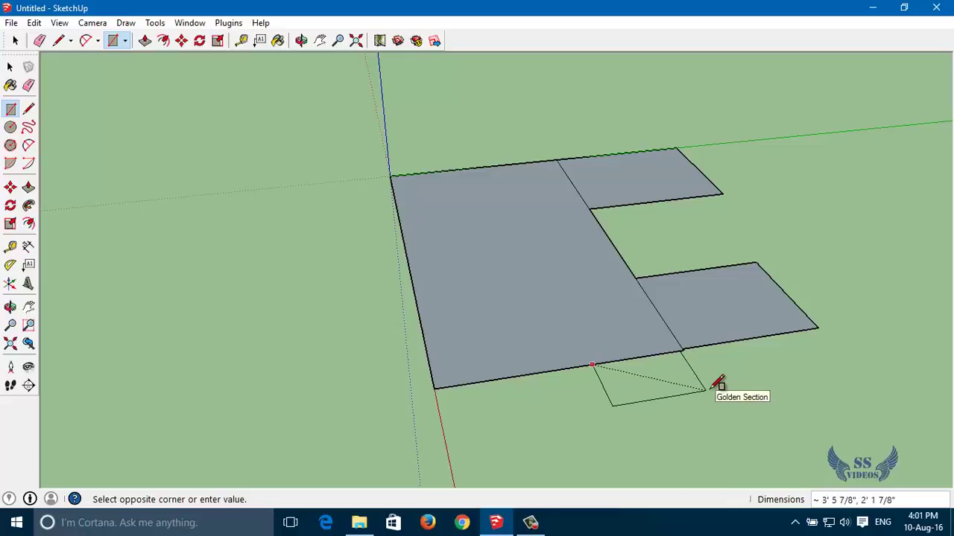
left_click(706, 390)
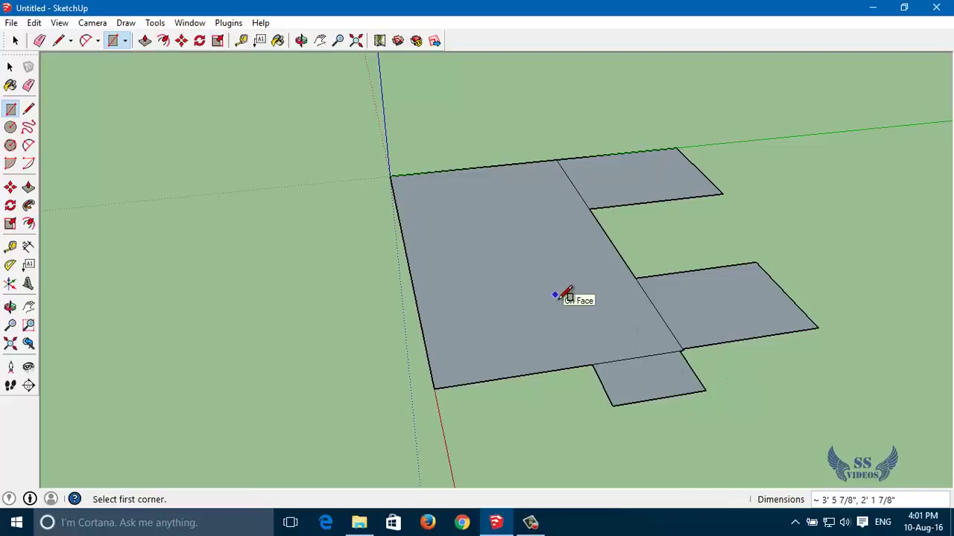
Add rectangles beside the right-hand face and in the gap, plus a long strip extending forward
left_click_drag(616, 313, 451, 247)
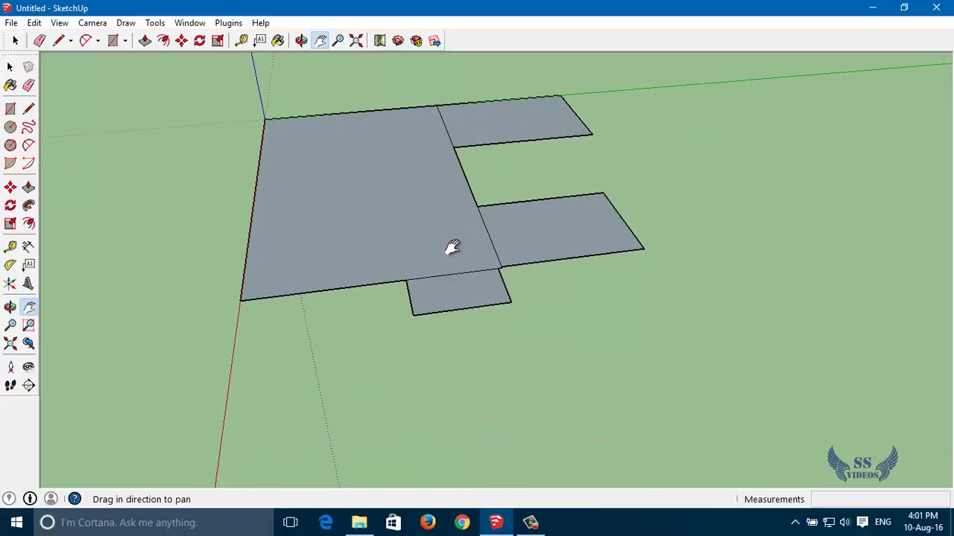
key("r")
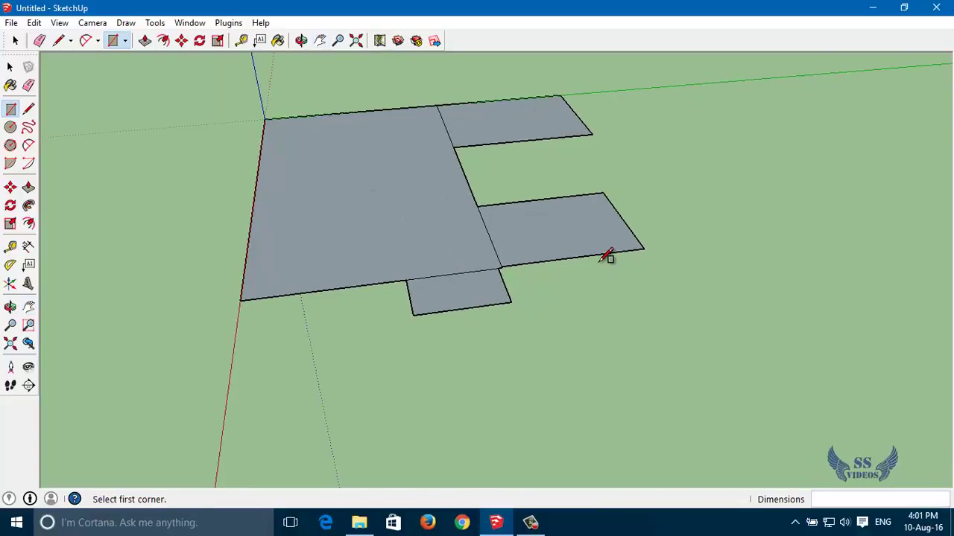
left_click(643, 249)
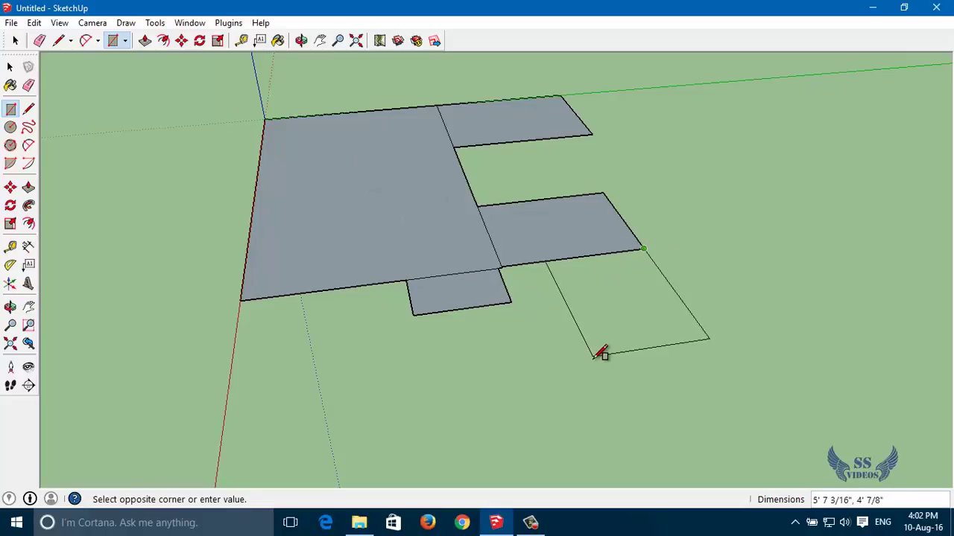
left_click(591, 359)
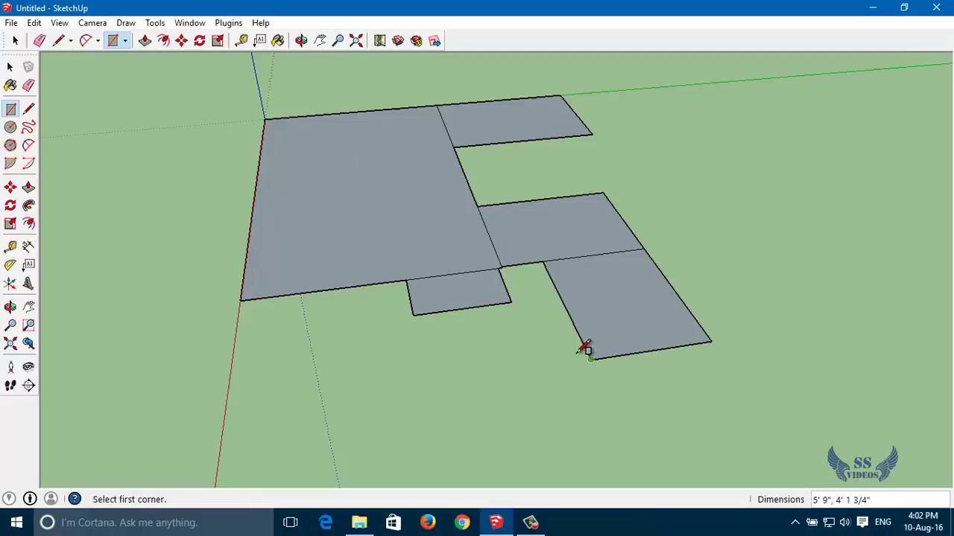
left_click(510, 303)
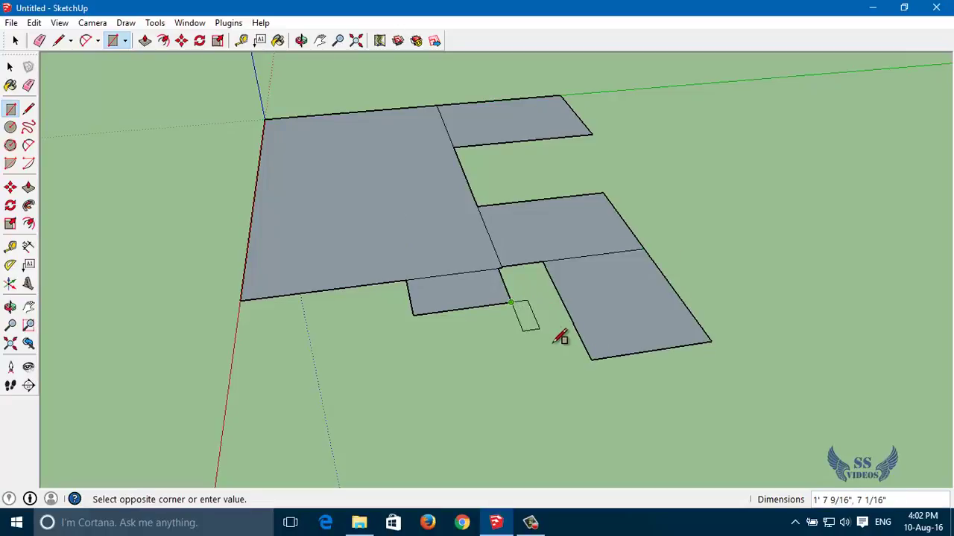
left_click(591, 359)
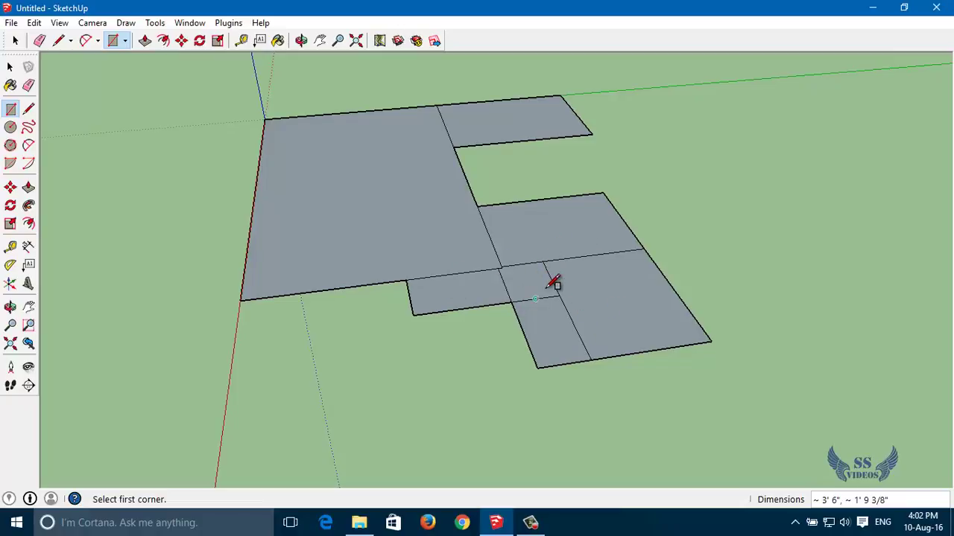
left_click(313, 292)
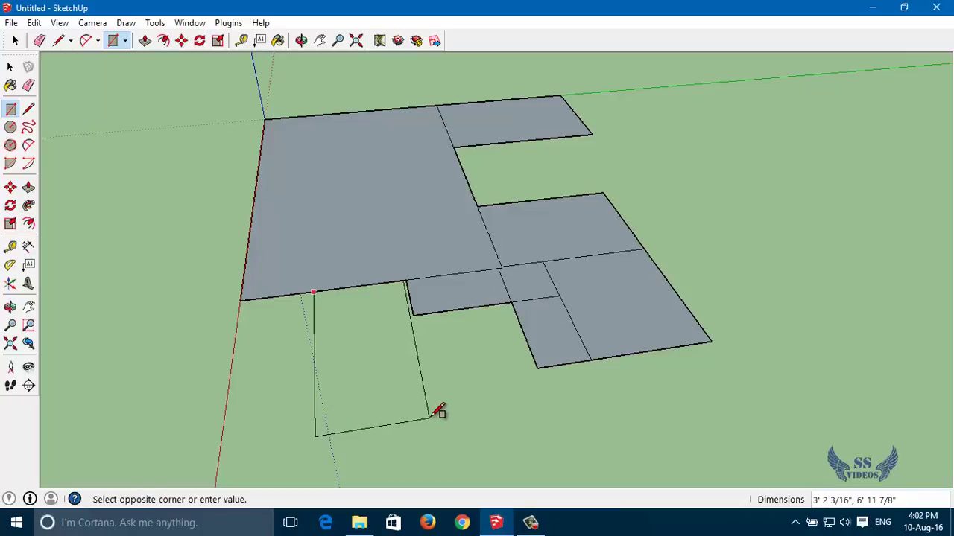
left_click(433, 422)
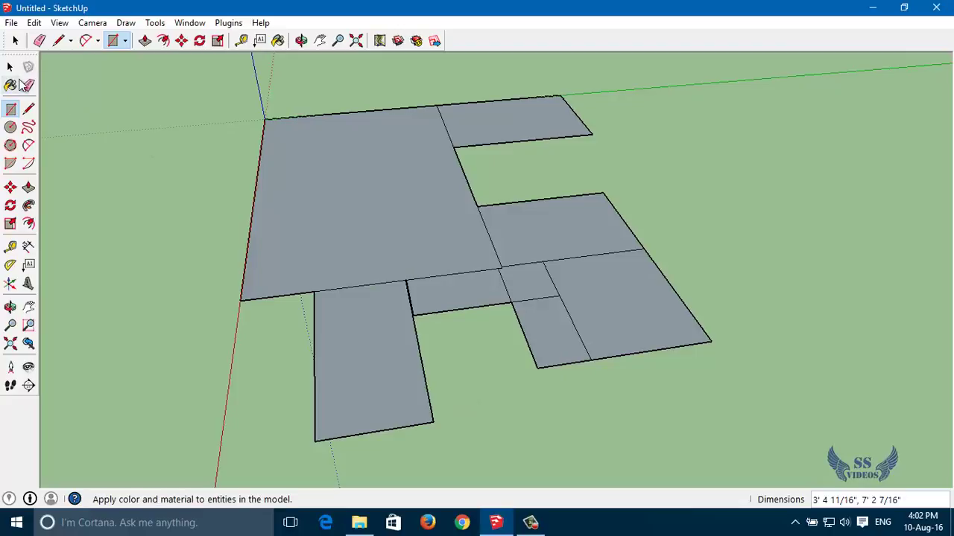
left_click(9, 67)
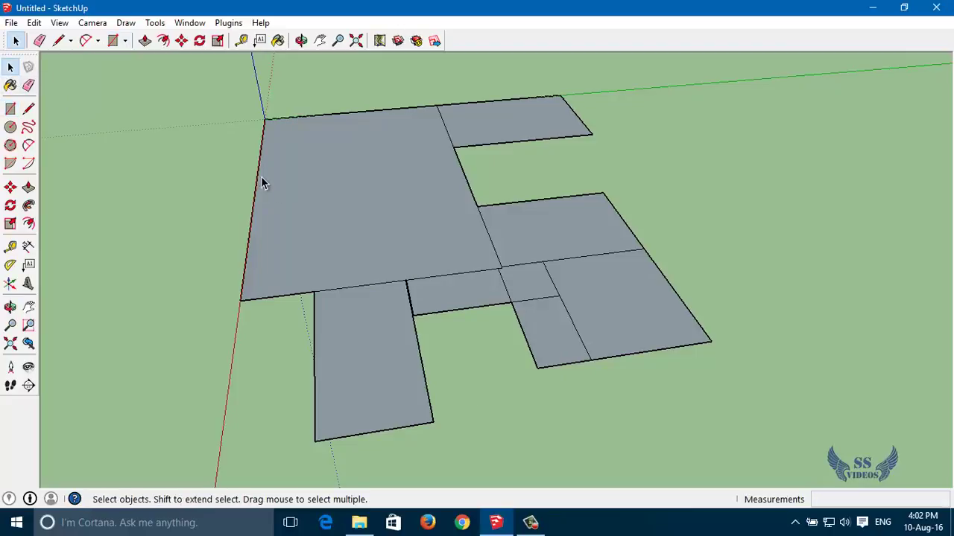
Triple-click the floor to select all connected faces and edges, then delete them
triple_click(295, 196)
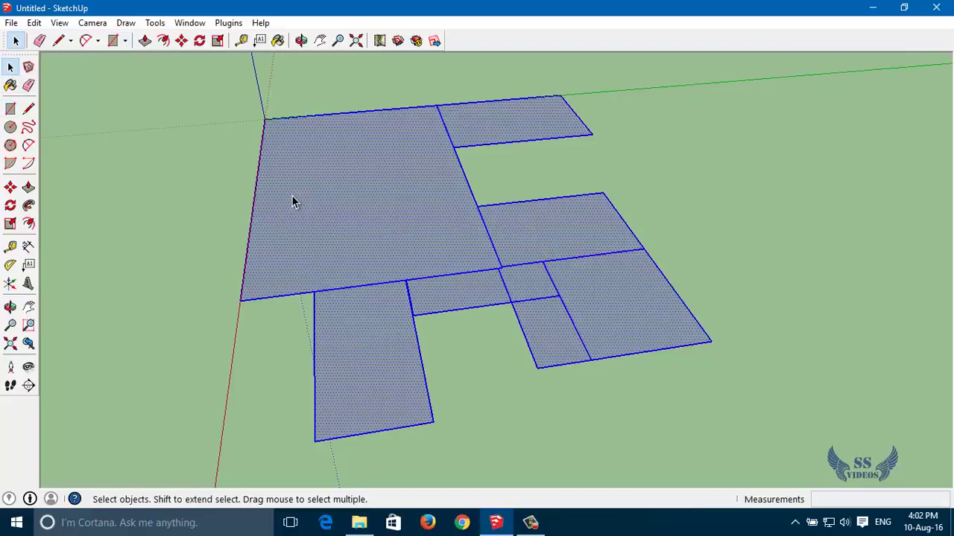
key("Delete")
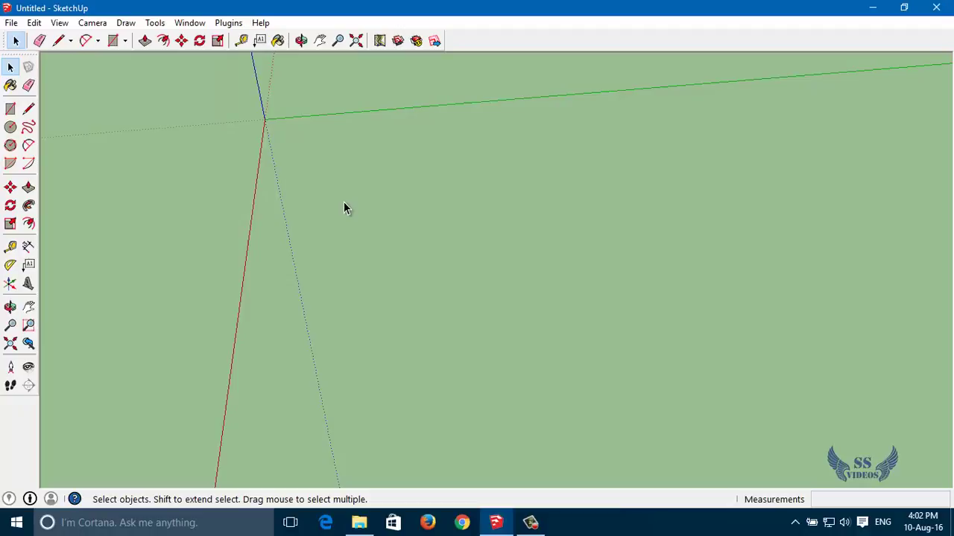
Draw a rectangle from the origin sized exactly 10',5' via the Dimensions box, then orbit along it
left_click(12, 114)
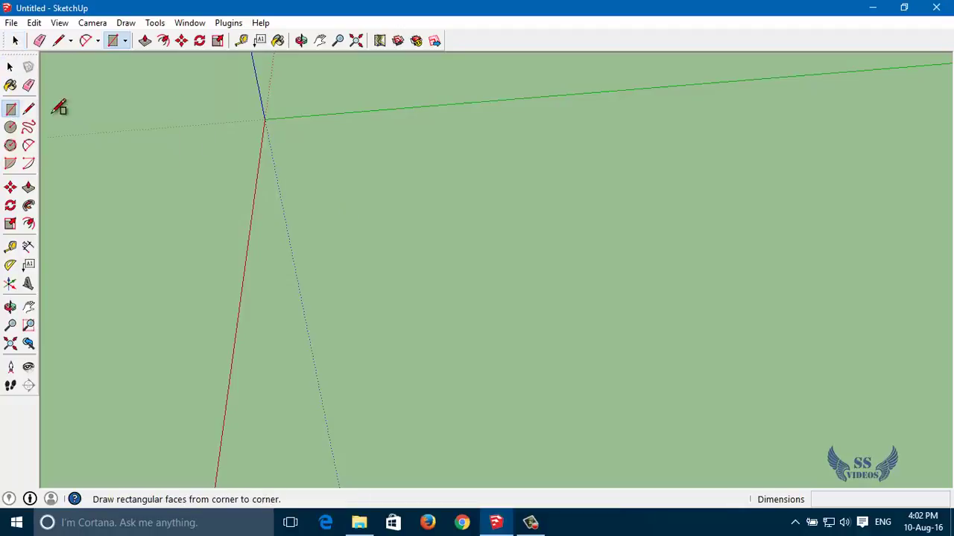
left_click(266, 118)
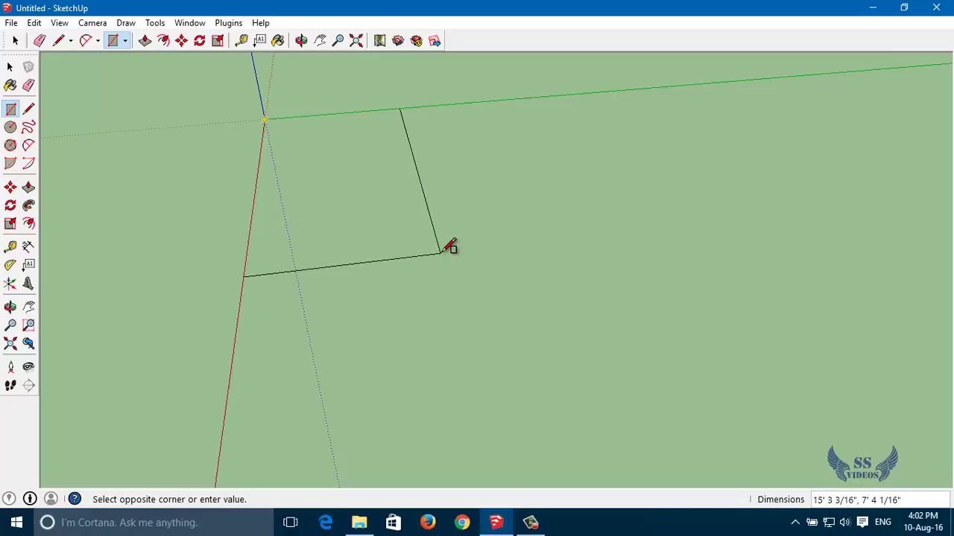
left_click(441, 253)
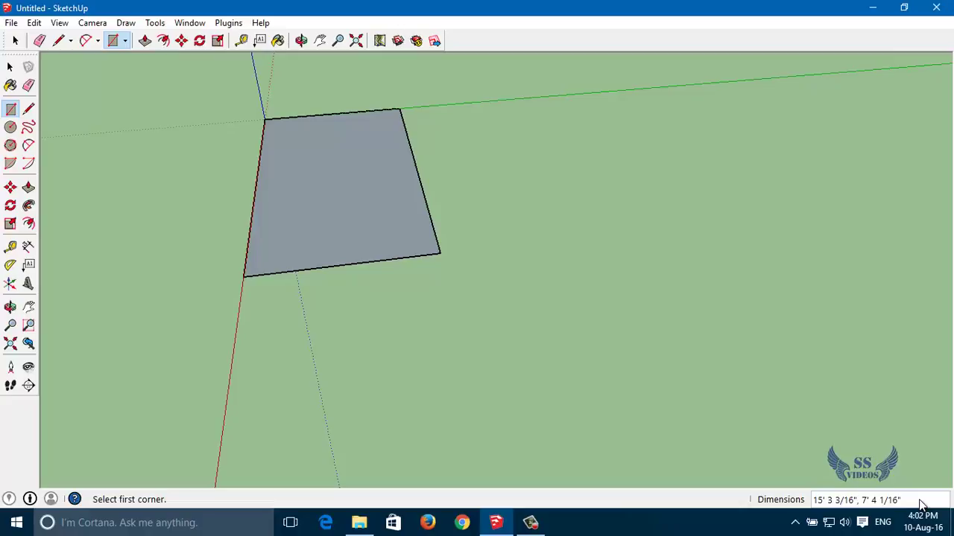
left_click(921, 505)
type("0',")
type("5")
key("Return")
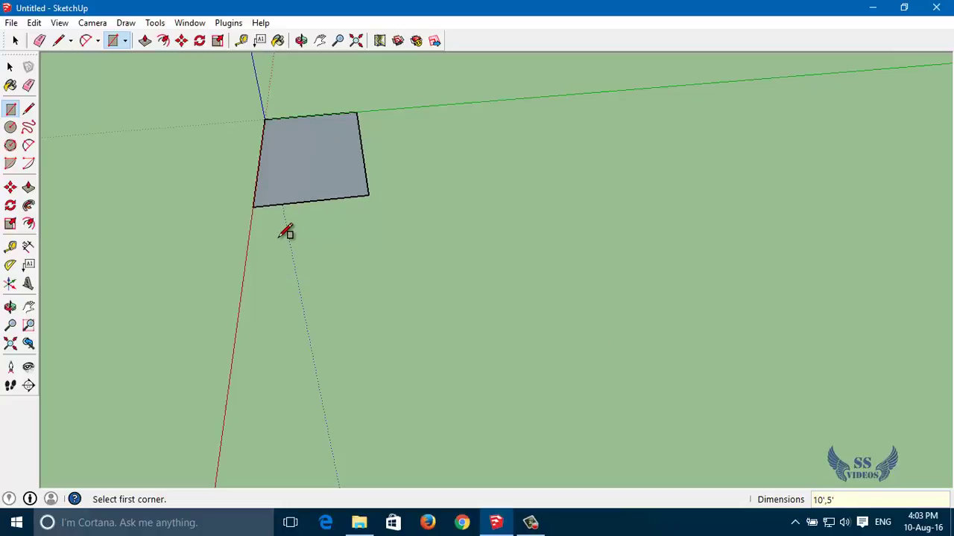
key("o")
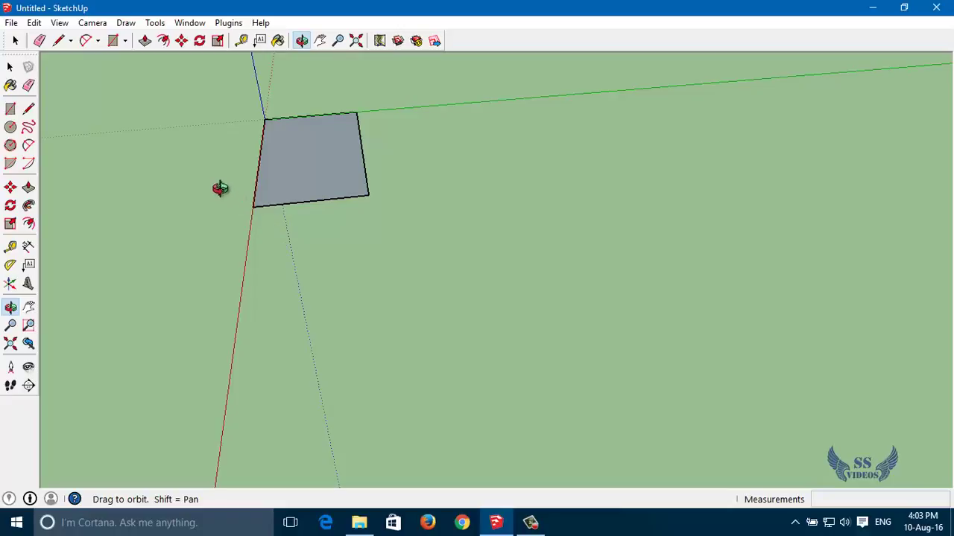
mouse_move(219, 187)
left_mouse_down()
mouse_move(336, 262)
mouse_move(603, 238)
mouse_move(611, 187)
mouse_move(543, 181)
left_mouse_up()
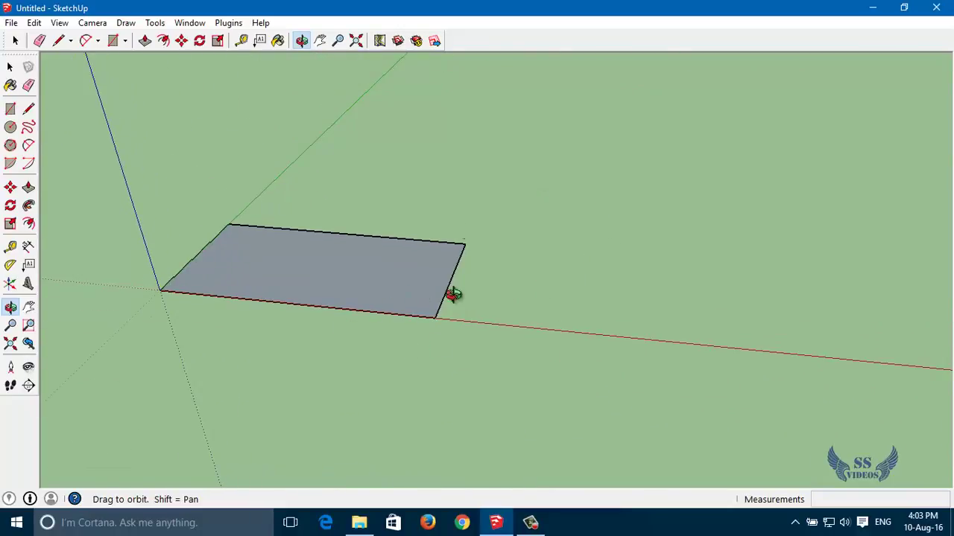
key("r")
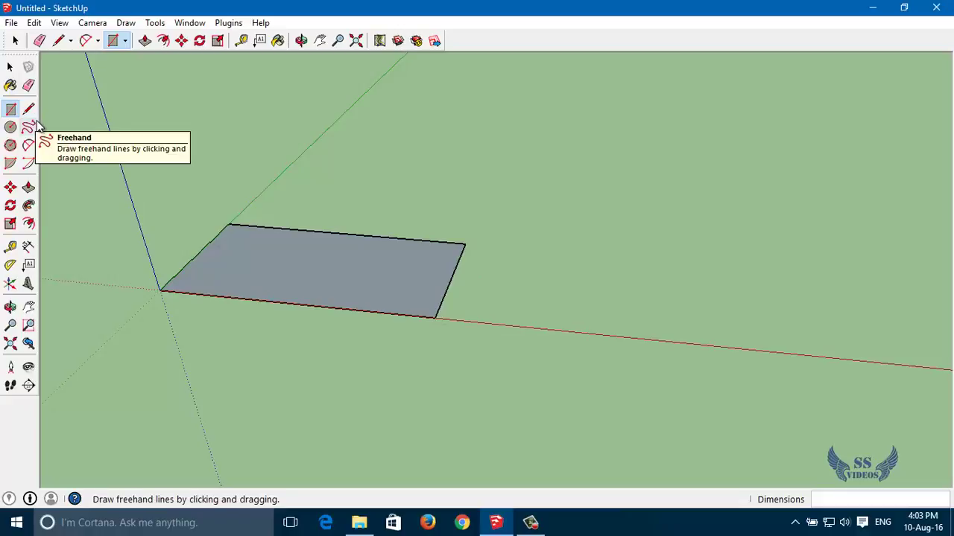
Draw a 5' by 6' rectangle from the first face's back-left corner
left_click(228, 224)
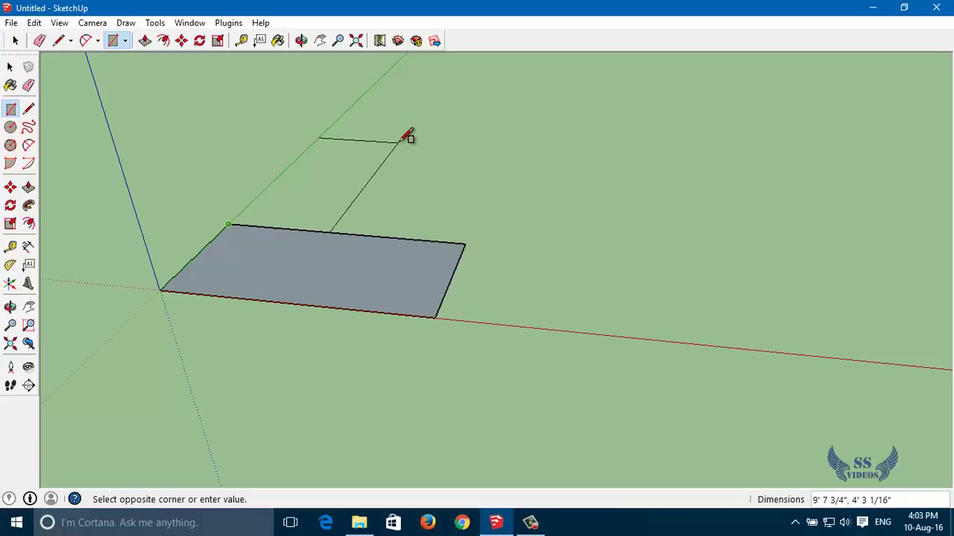
key("BackSpace")
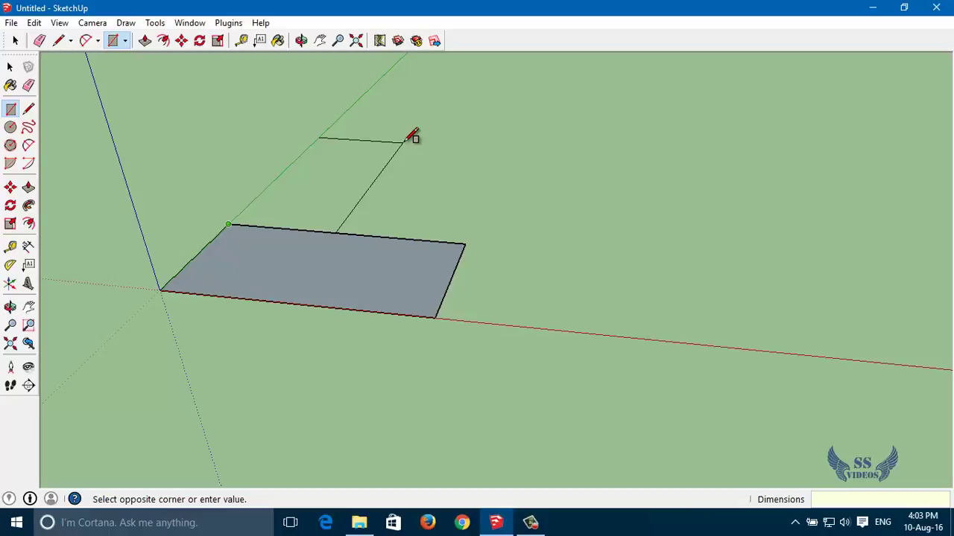
type("5")
type("',6")
key("Return")
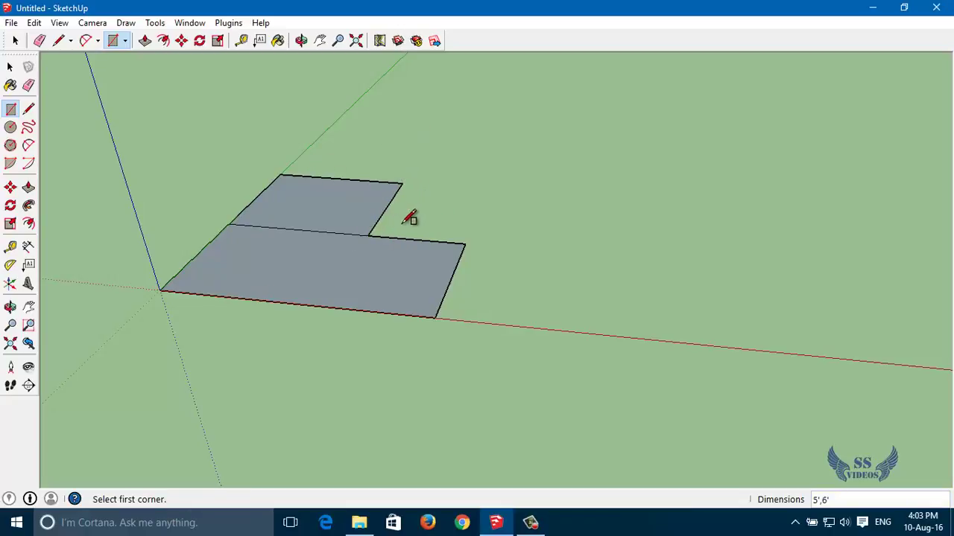
Orbit to view the L-shaped floor from above
left_click(9, 66)
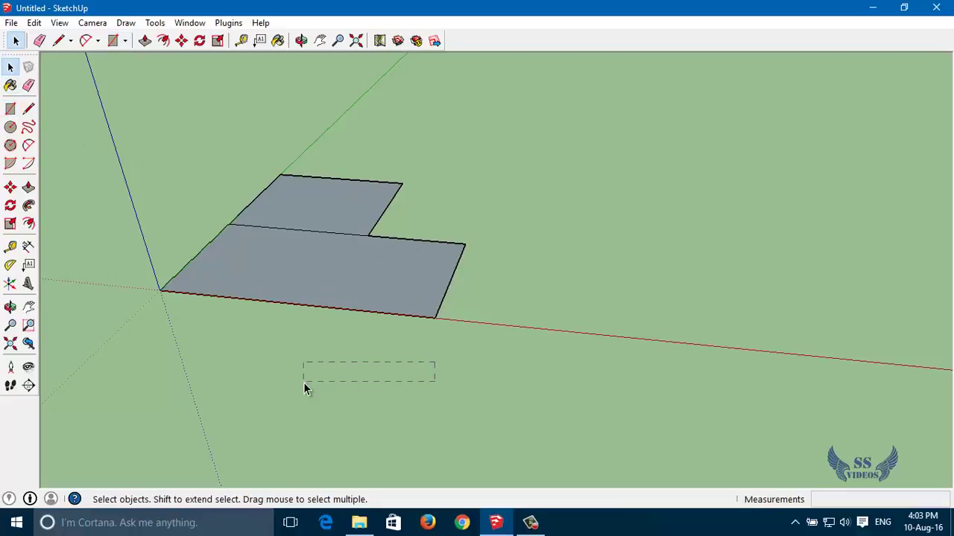
key("o")
mouse_move(468, 371)
left_mouse_down()
mouse_move(166, 385)
mouse_move(442, 295)
left_mouse_up()
mouse_move(626, 228)
left_mouse_down()
mouse_move(458, 347)
mouse_move(494, 379)
mouse_move(536, 385)
left_mouse_up()
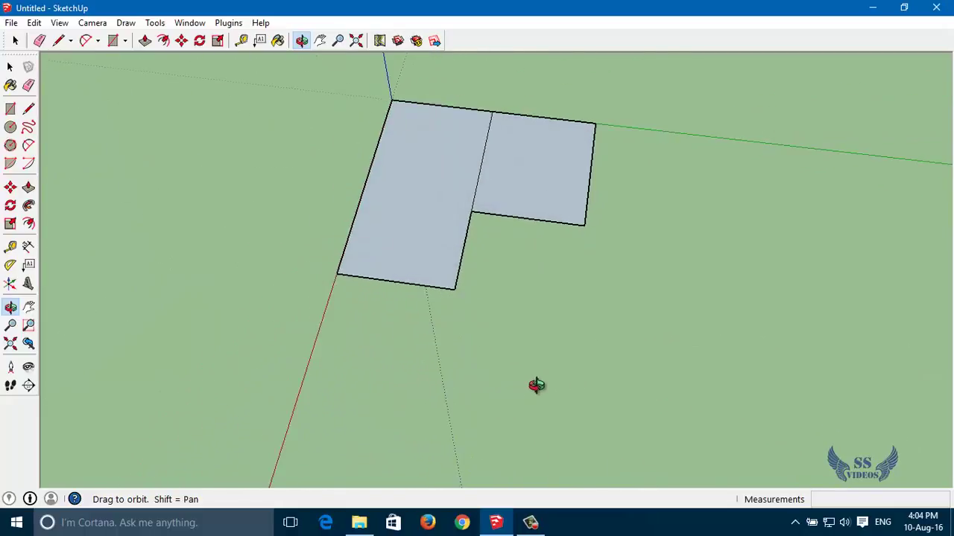